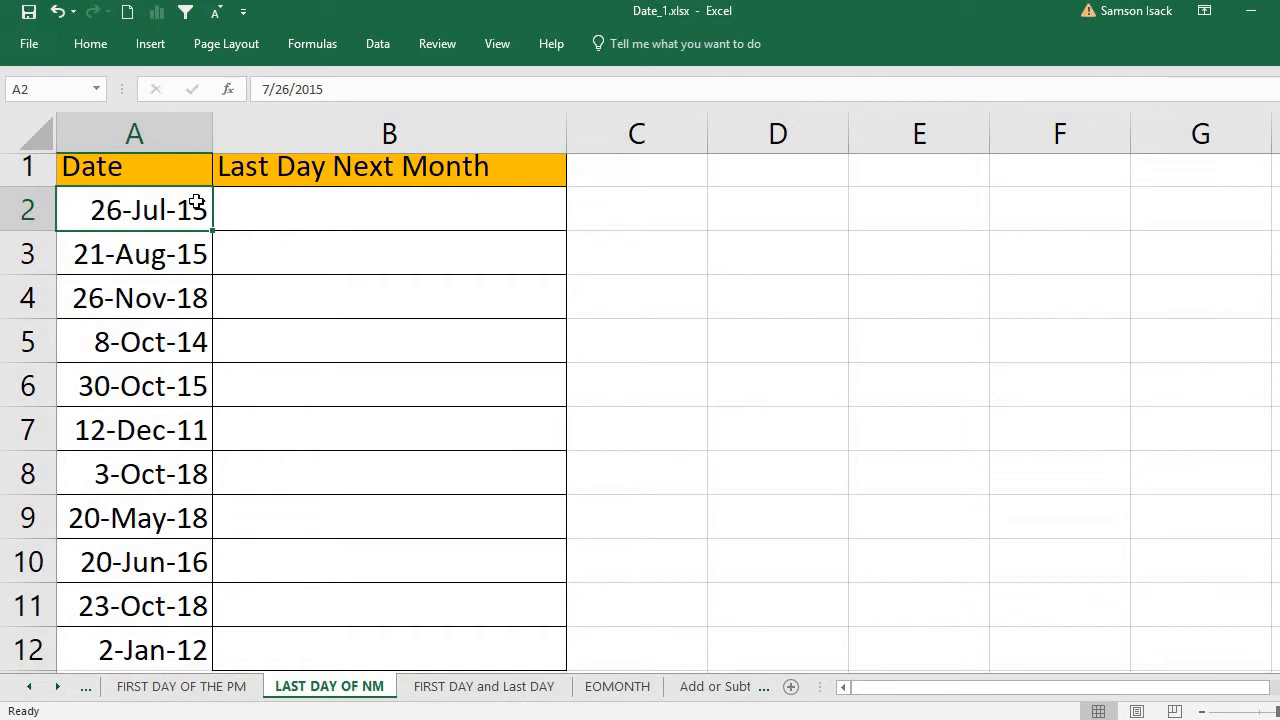
Enter =EOMONTH(A2,0) in cell B2 to calculate the month-end of the date in A2
left_click(152, 250)
left_click(193, 211)
left_click(234, 214)
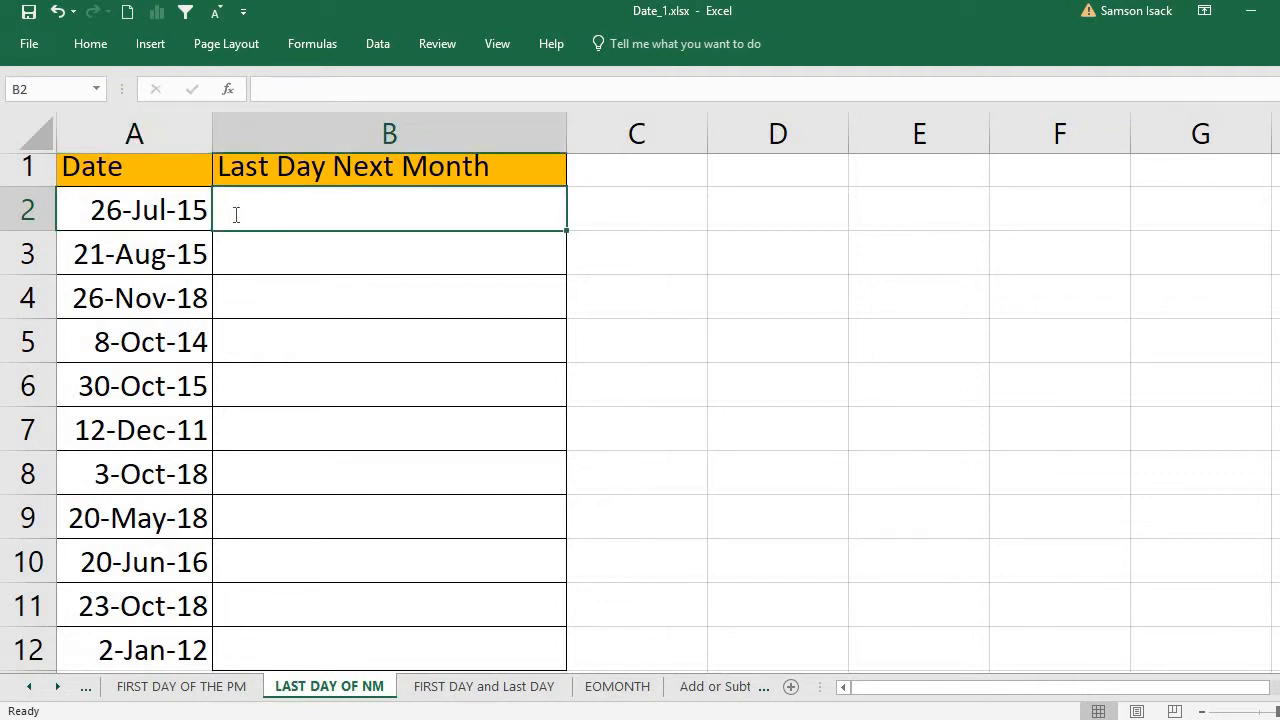
type("=E")
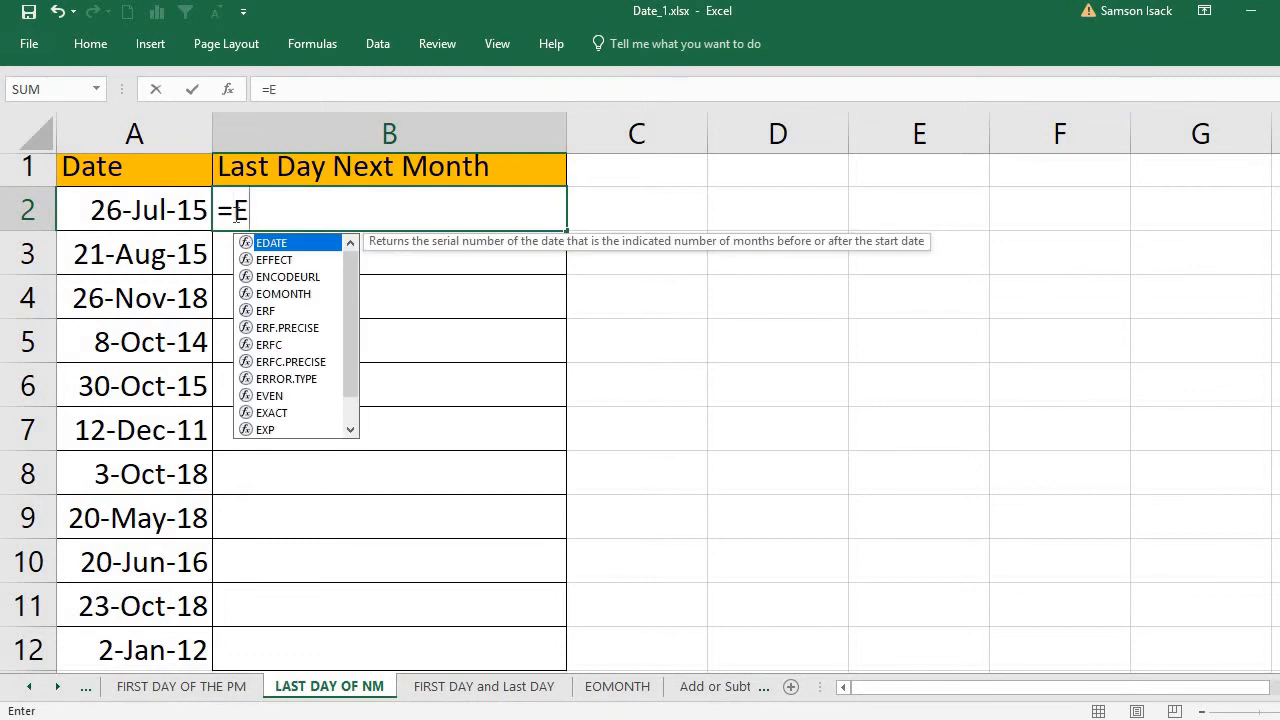
type("OMONt")
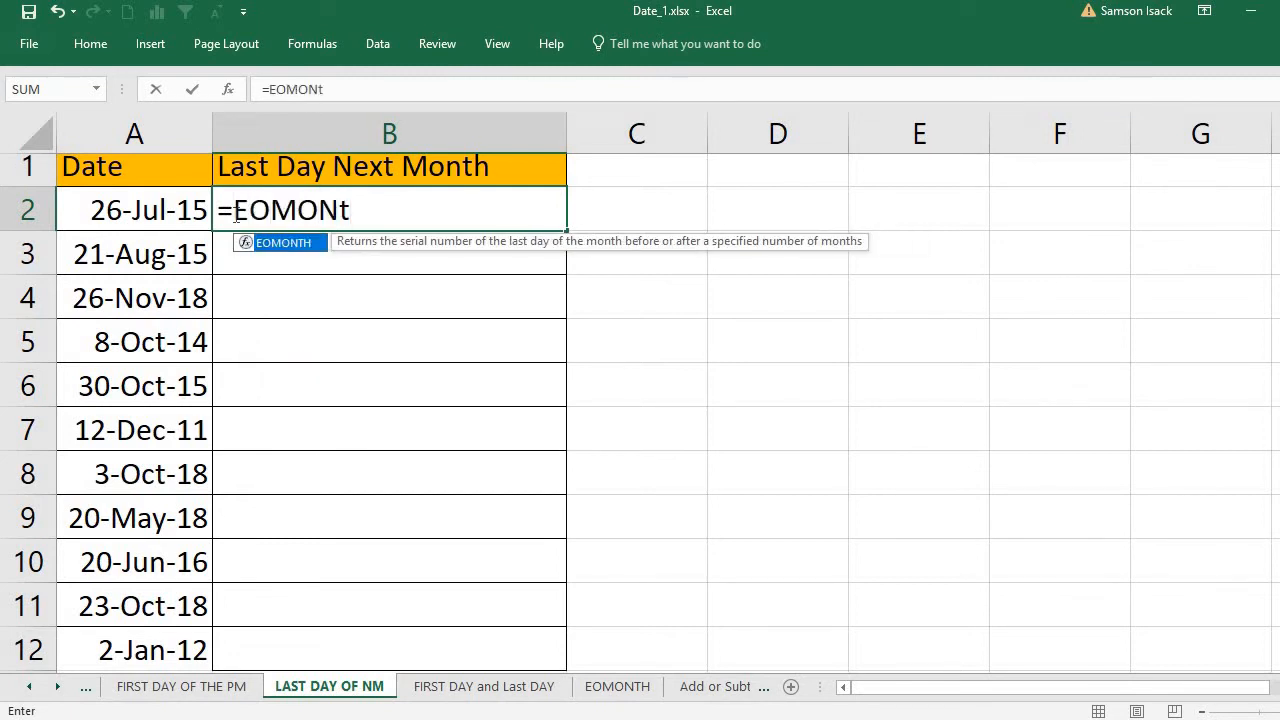
key("BackSpace")
type("TH")
type("(")
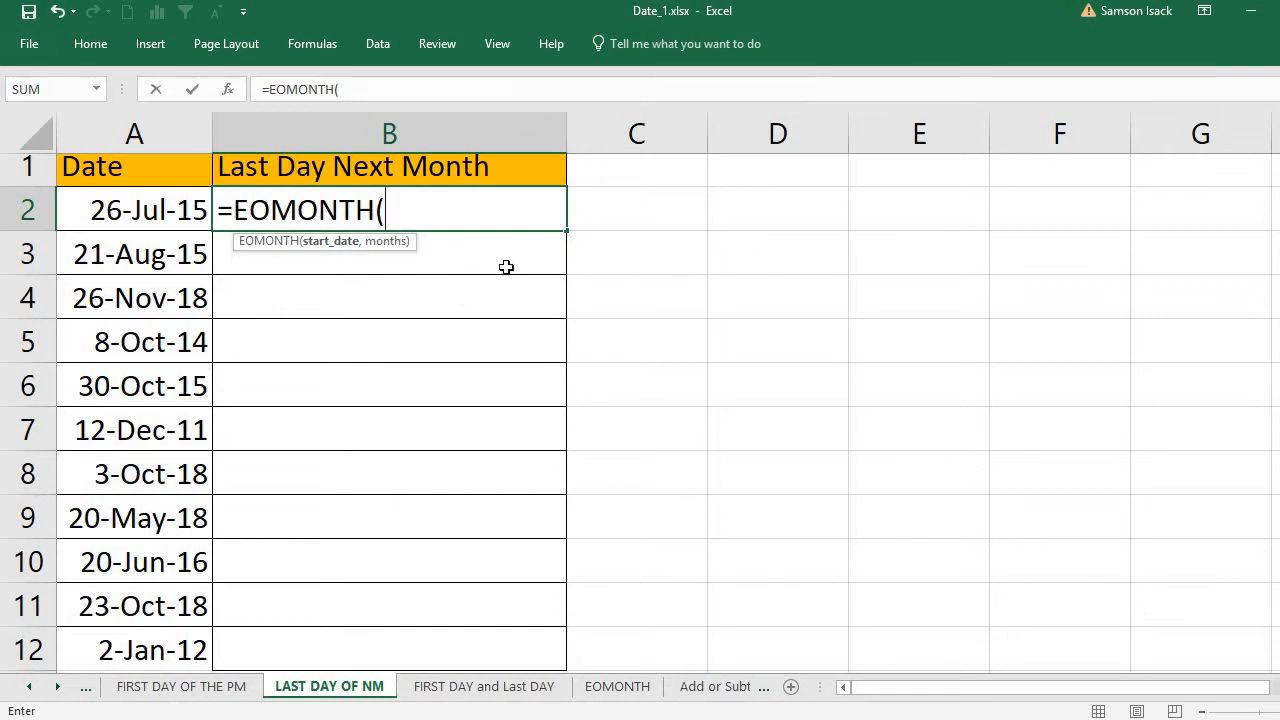
left_click(165, 208)
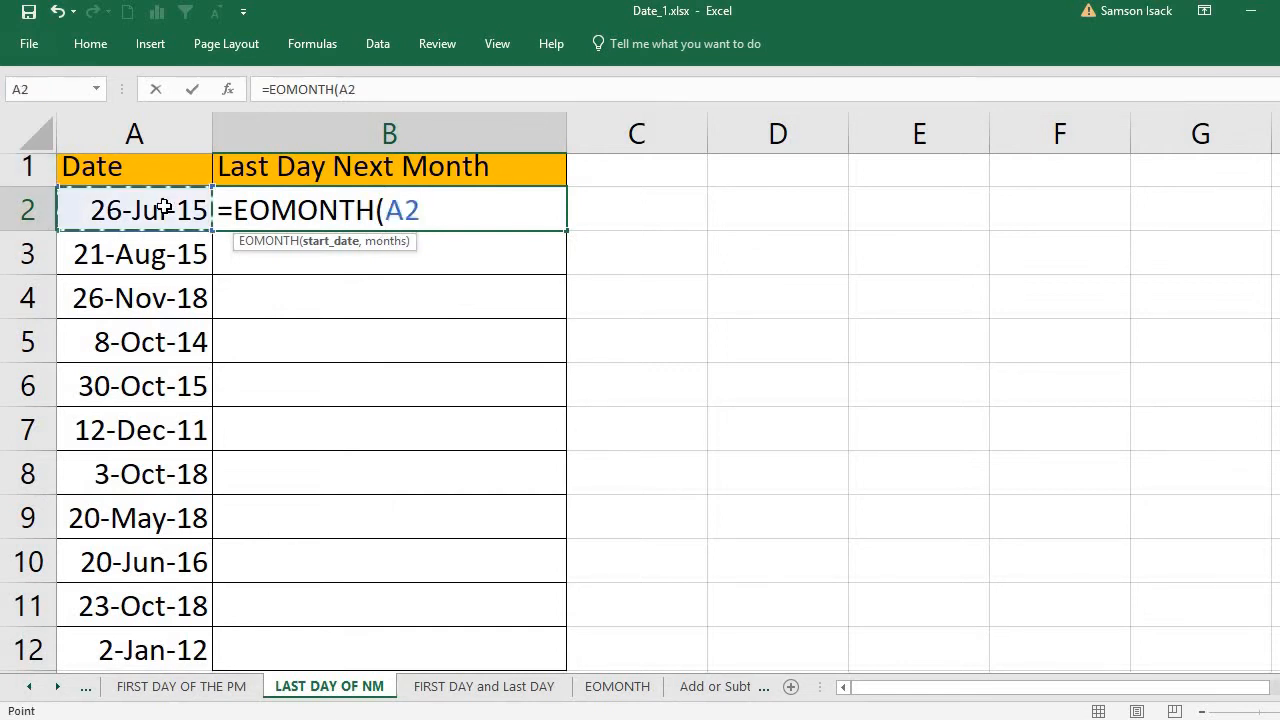
type(",")
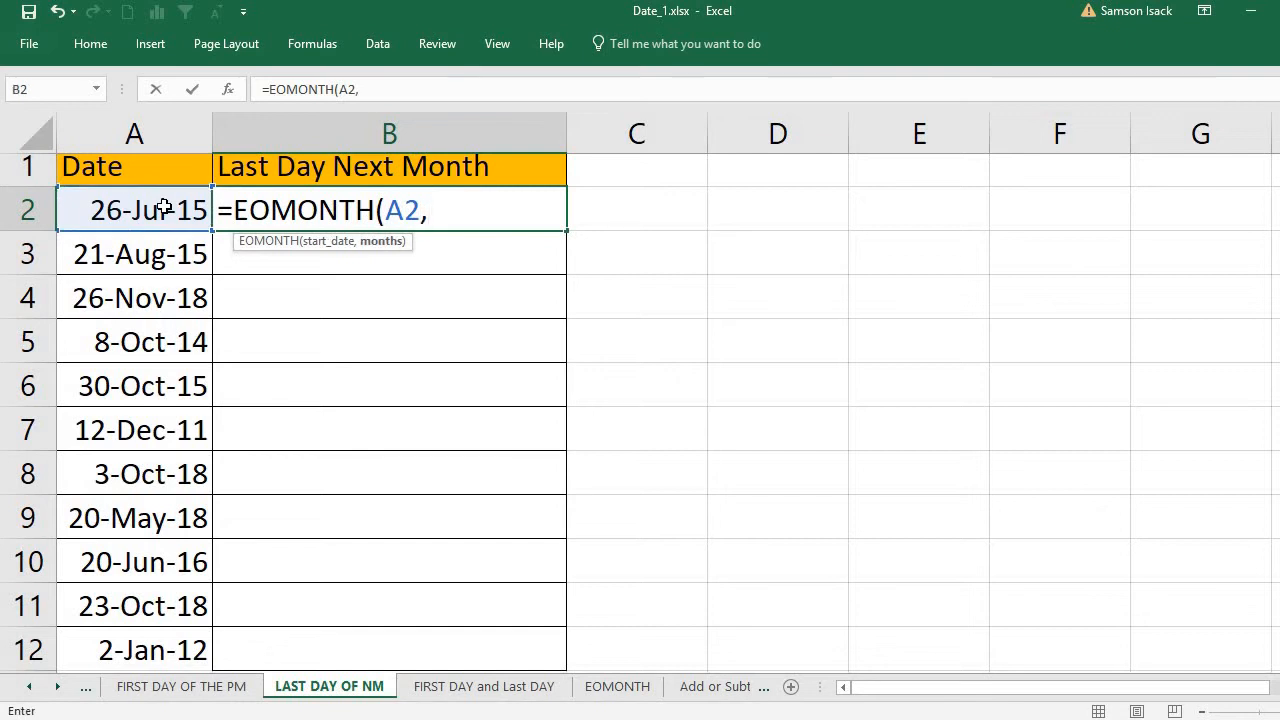
type("0)")
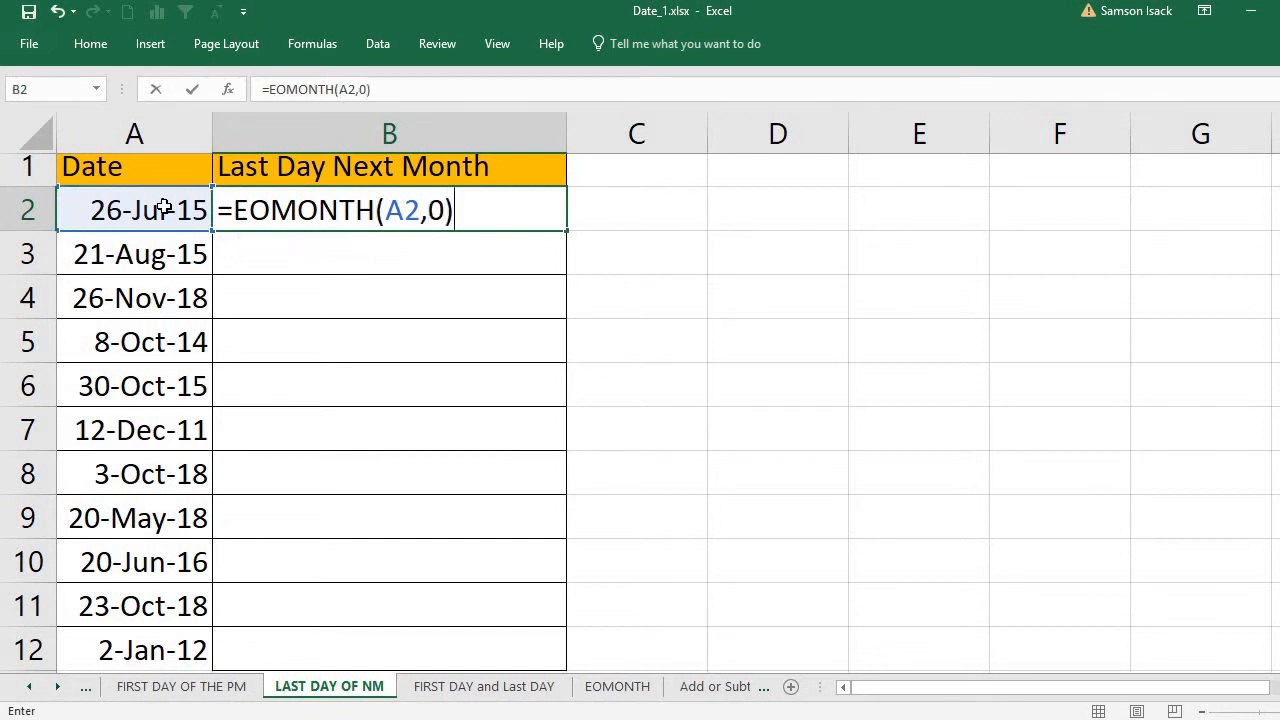
key("Return")
left_click(450, 193)
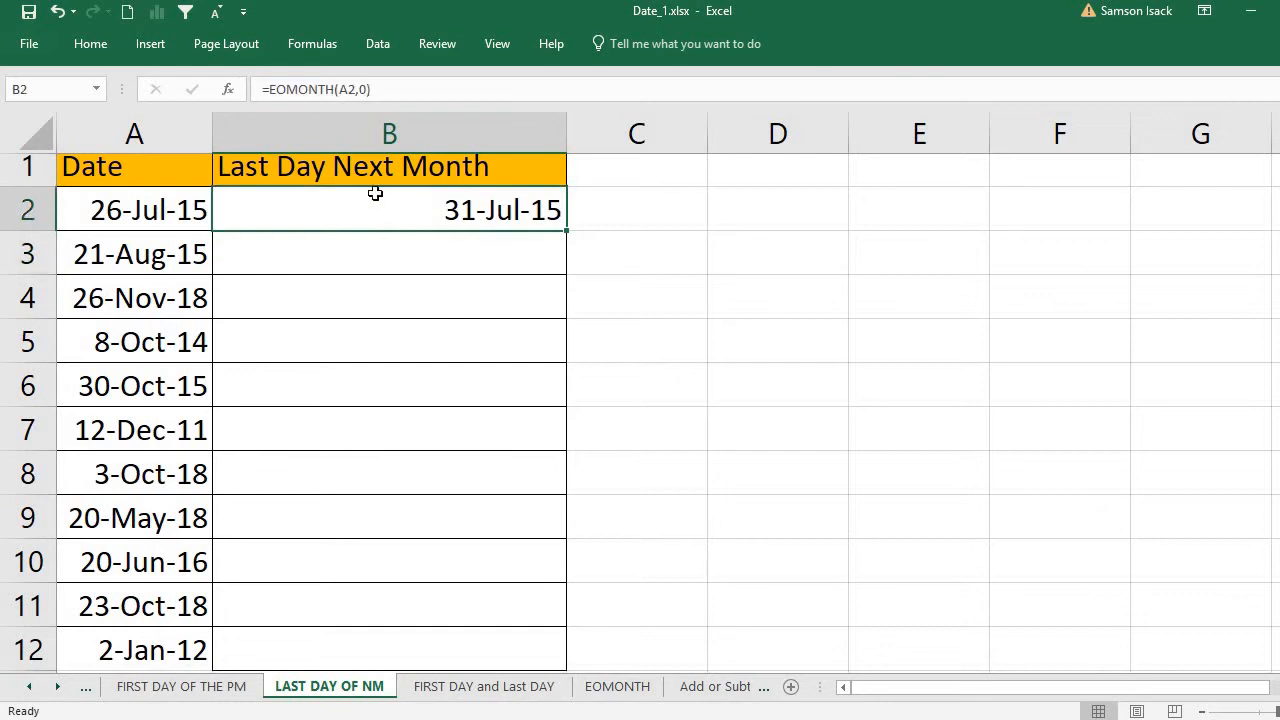
Change the months argument of the EOMONTH formula in B2 to -1 and compare the result with the date in A2
double_click(438, 200)
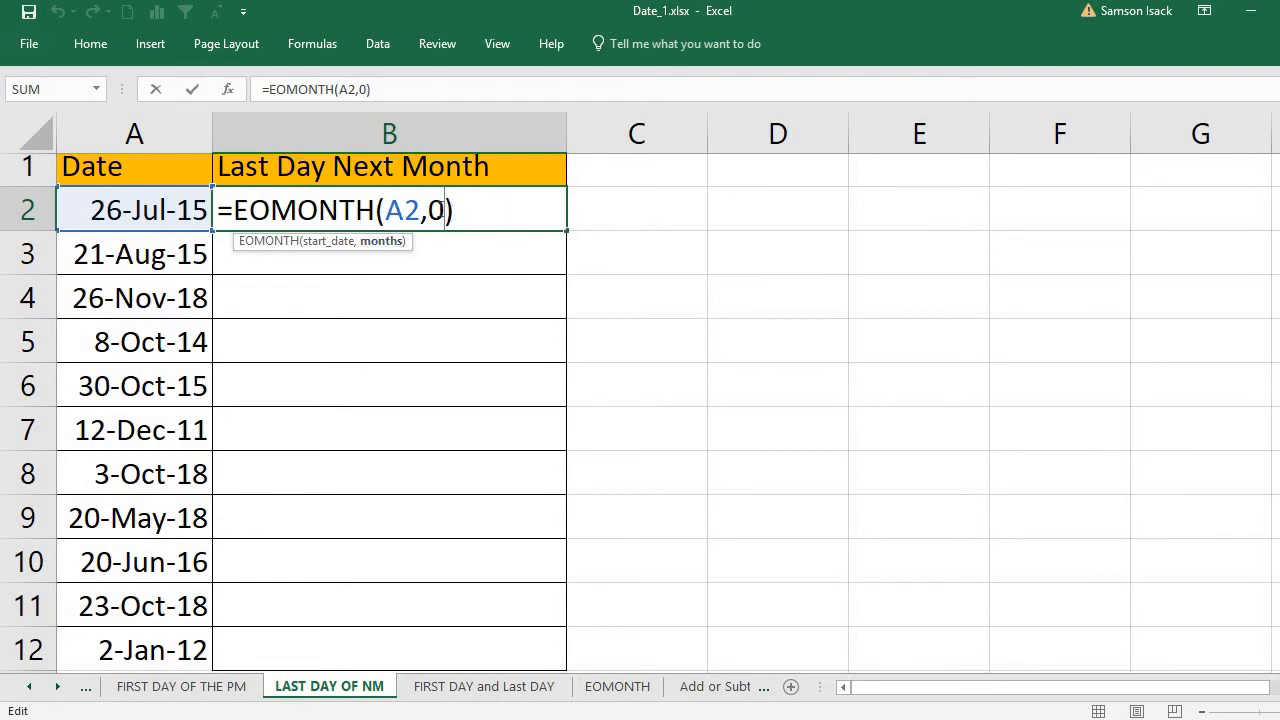
double_click(437, 212)
type("-1")
key("Return")
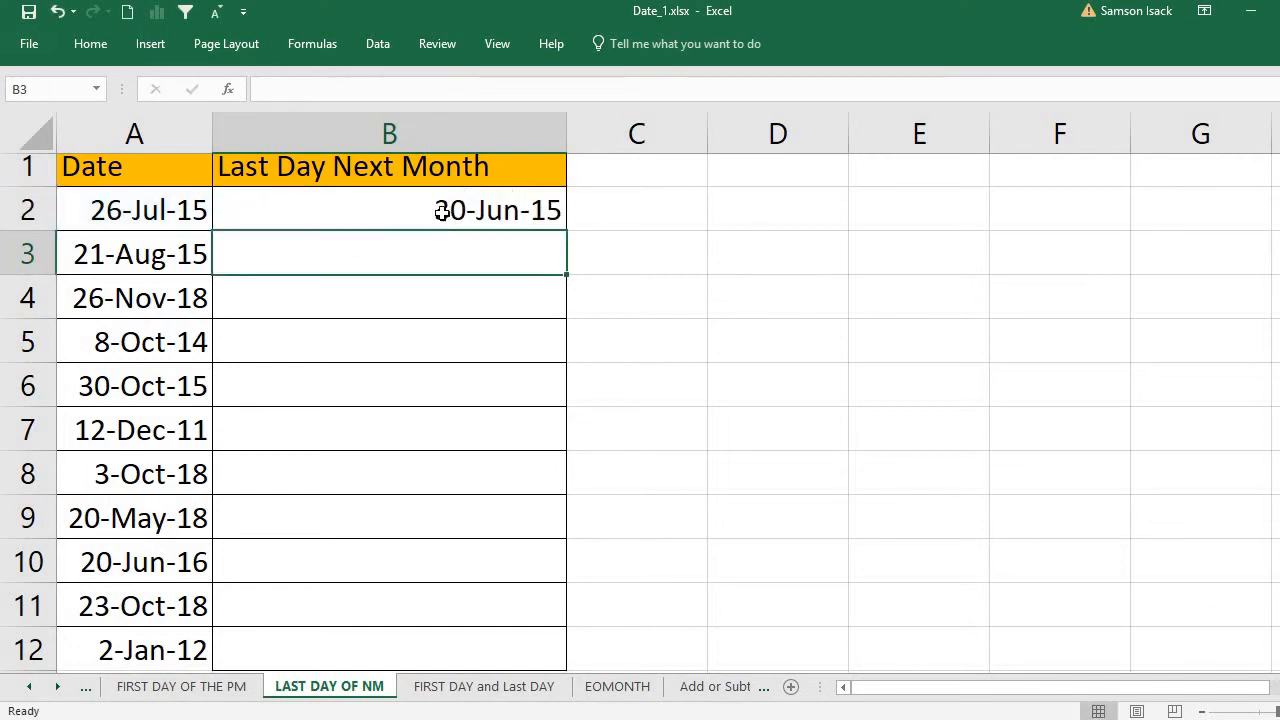
left_click(448, 208)
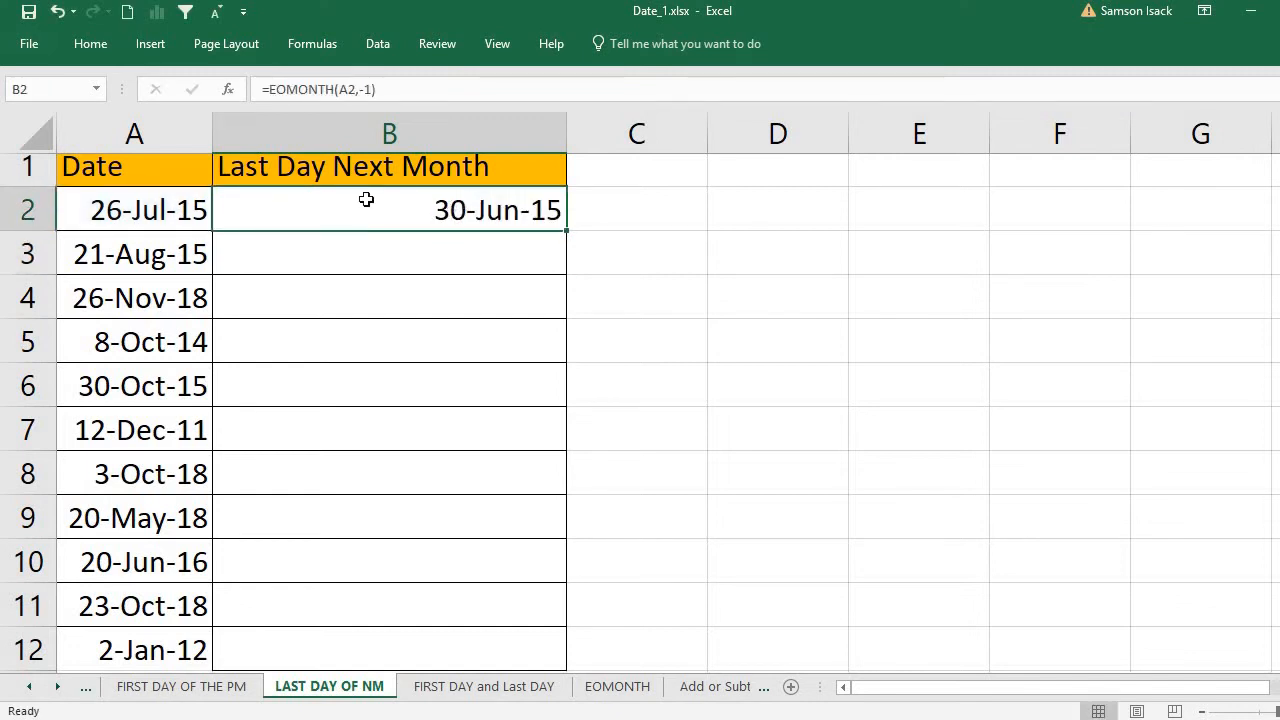
left_click(169, 212)
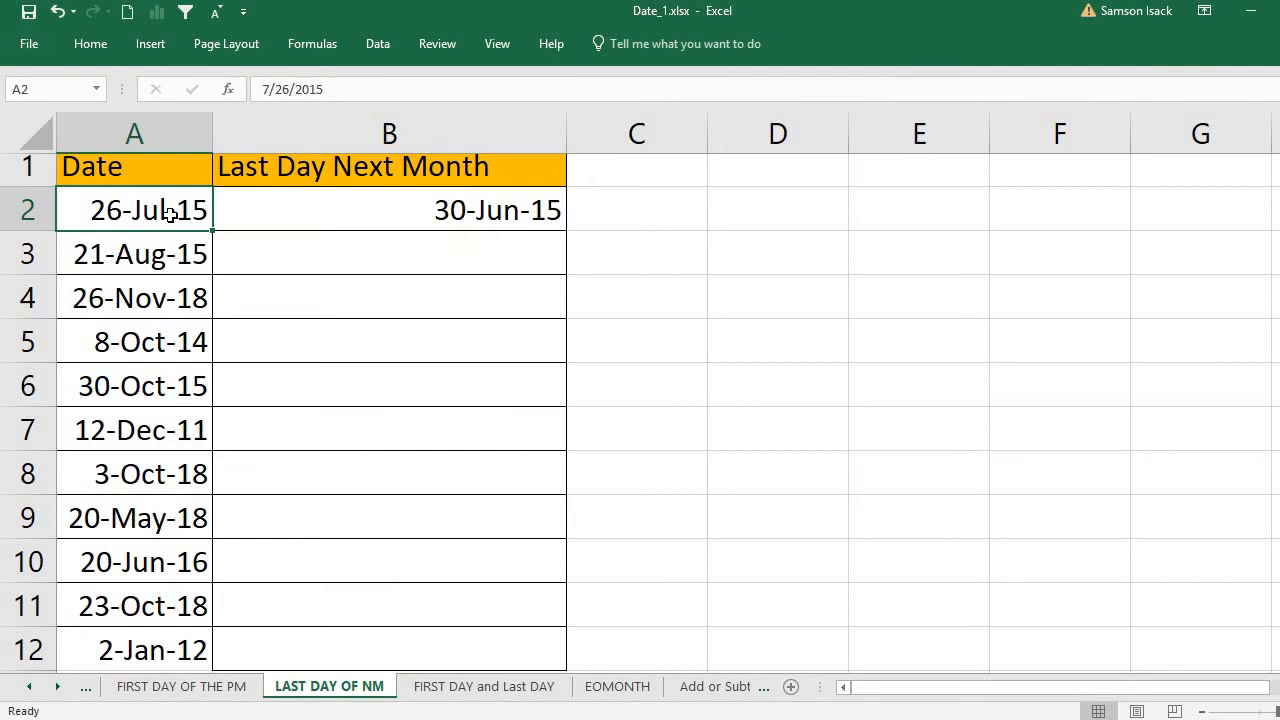
left_click(320, 208)
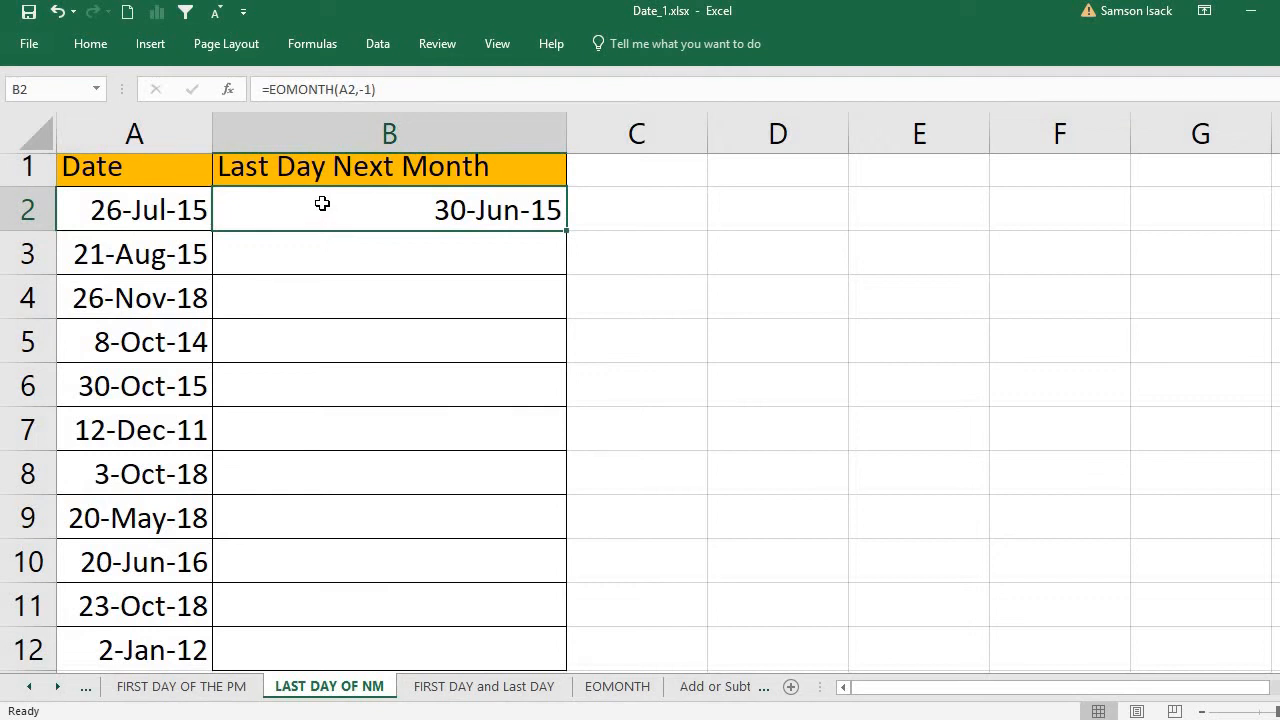
Set the months argument of the EOMONTH formula in B2 to 1 for the last day of the next month
double_click(322, 204)
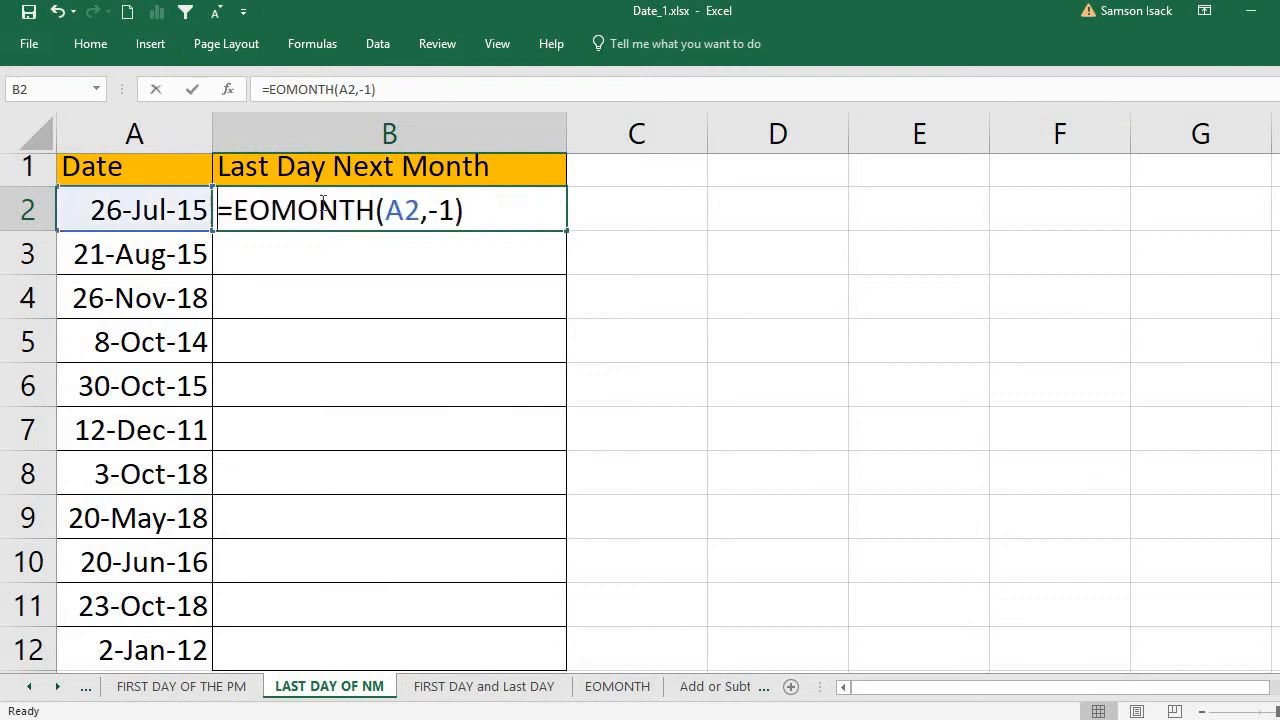
left_click(439, 205)
key("BackSpace")
key("Return")
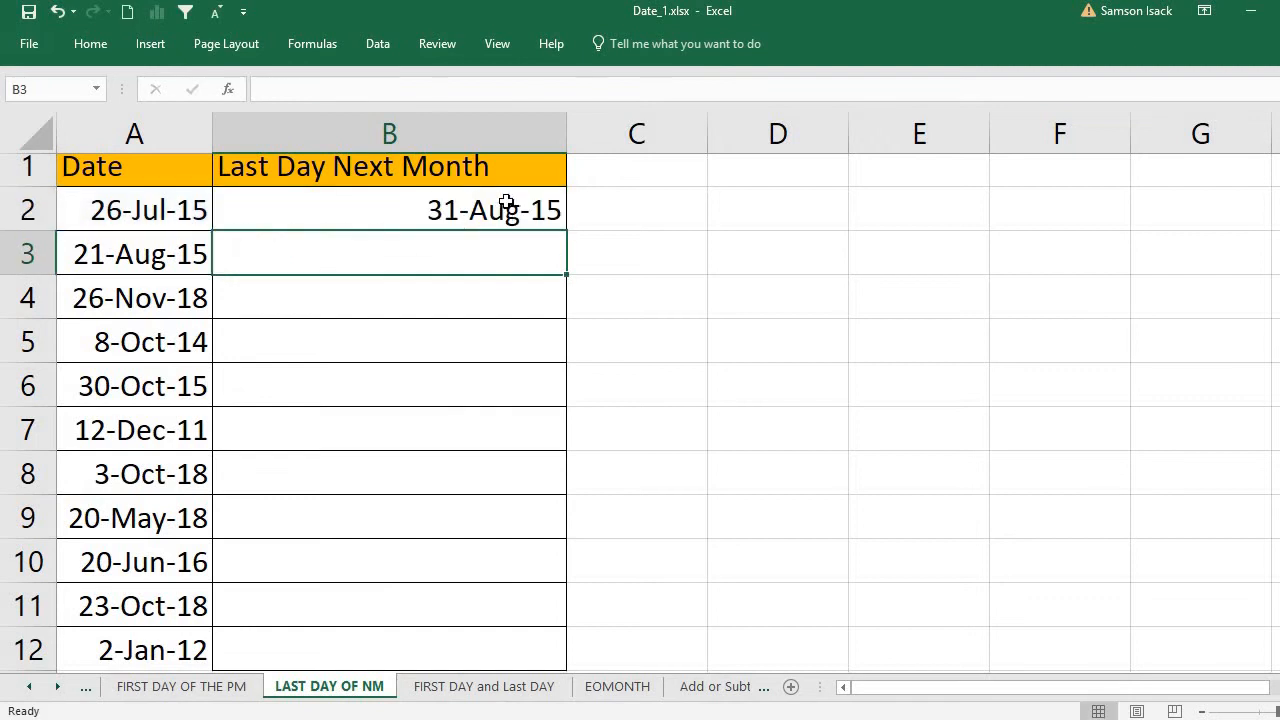
left_click(494, 207)
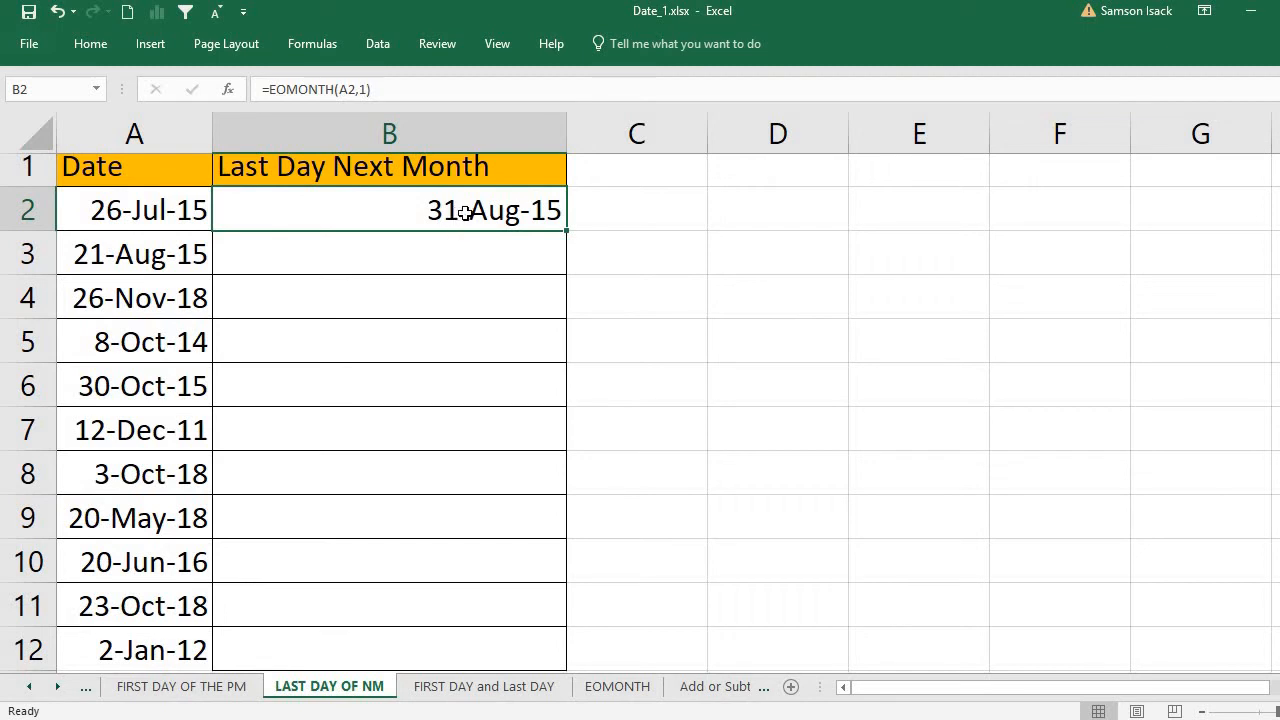
Enter =EOMONTH(A3,1) in cell B3 to calculate the last day of the month following the date in A3
left_click(309, 254)
type("=")
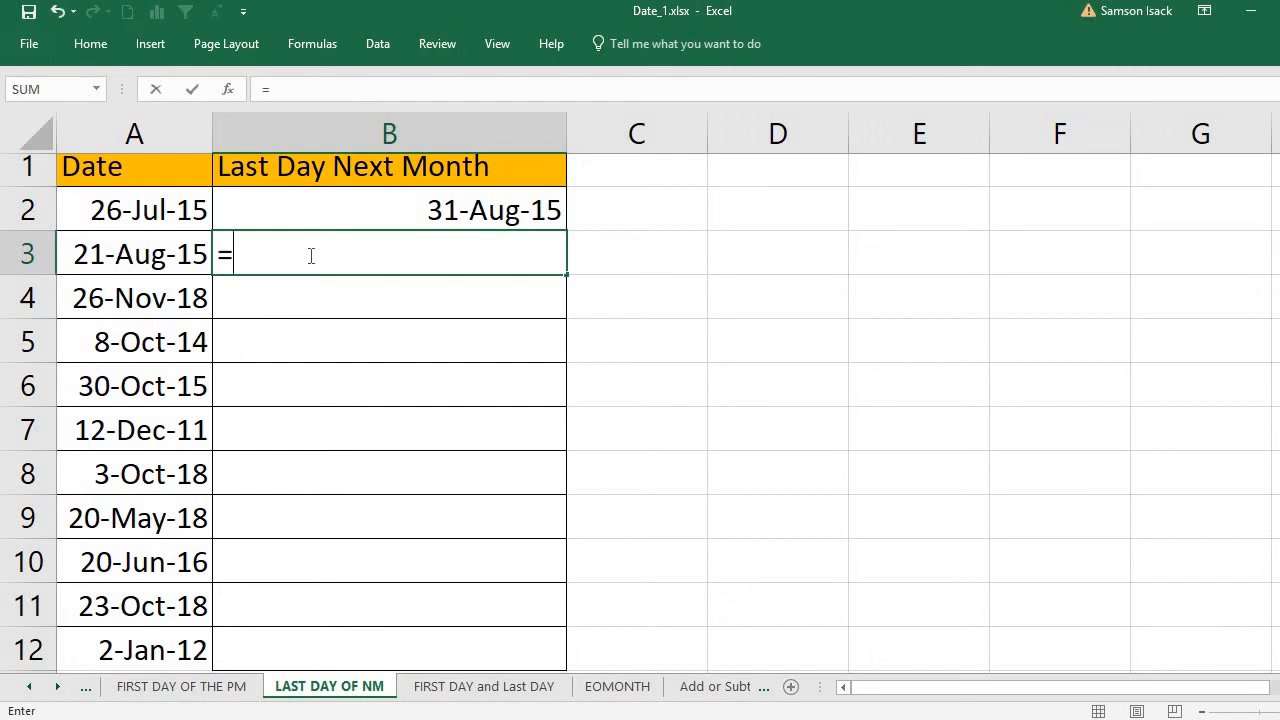
type("e")
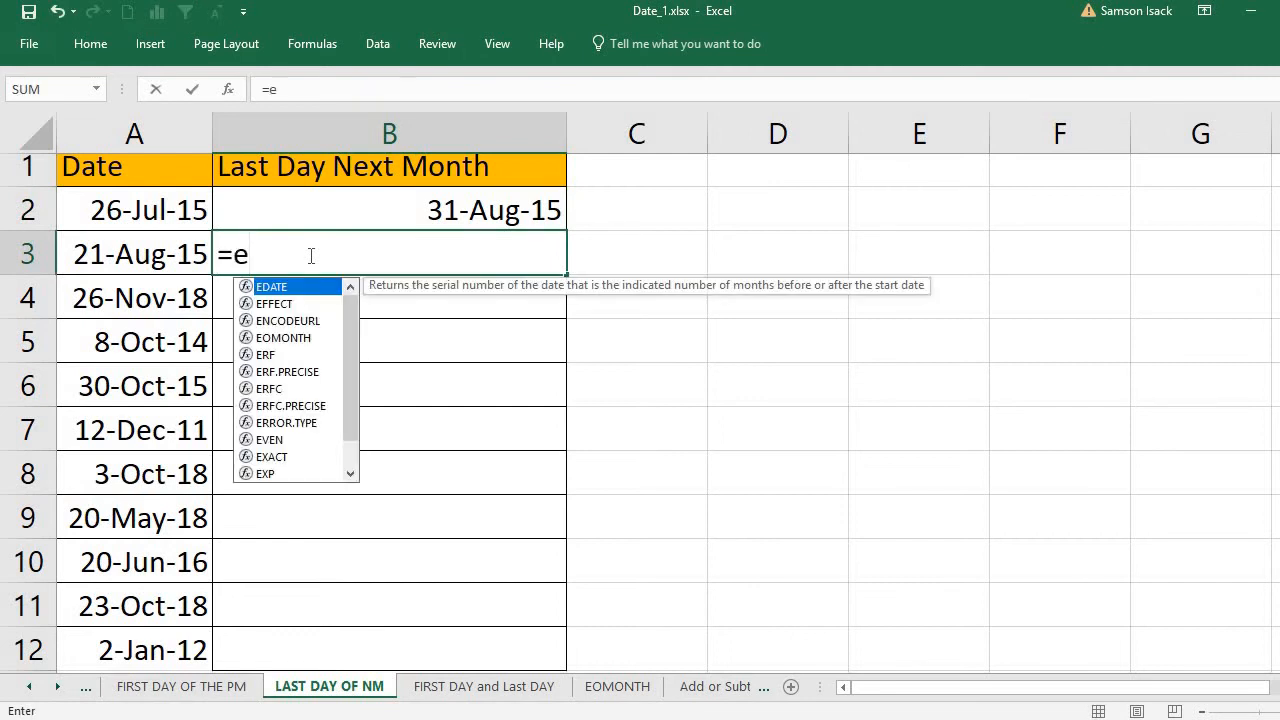
key("BackSpace")
type("EOM")
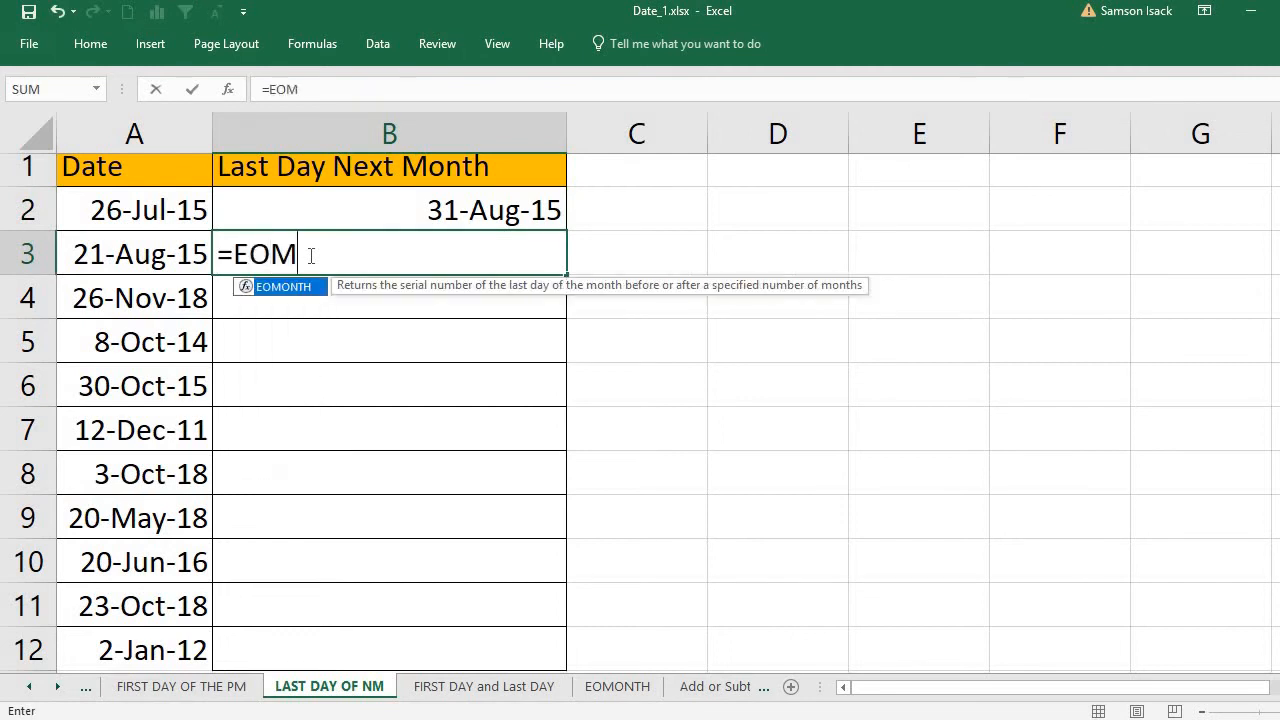
type("ONTH(")
left_click(152, 255)
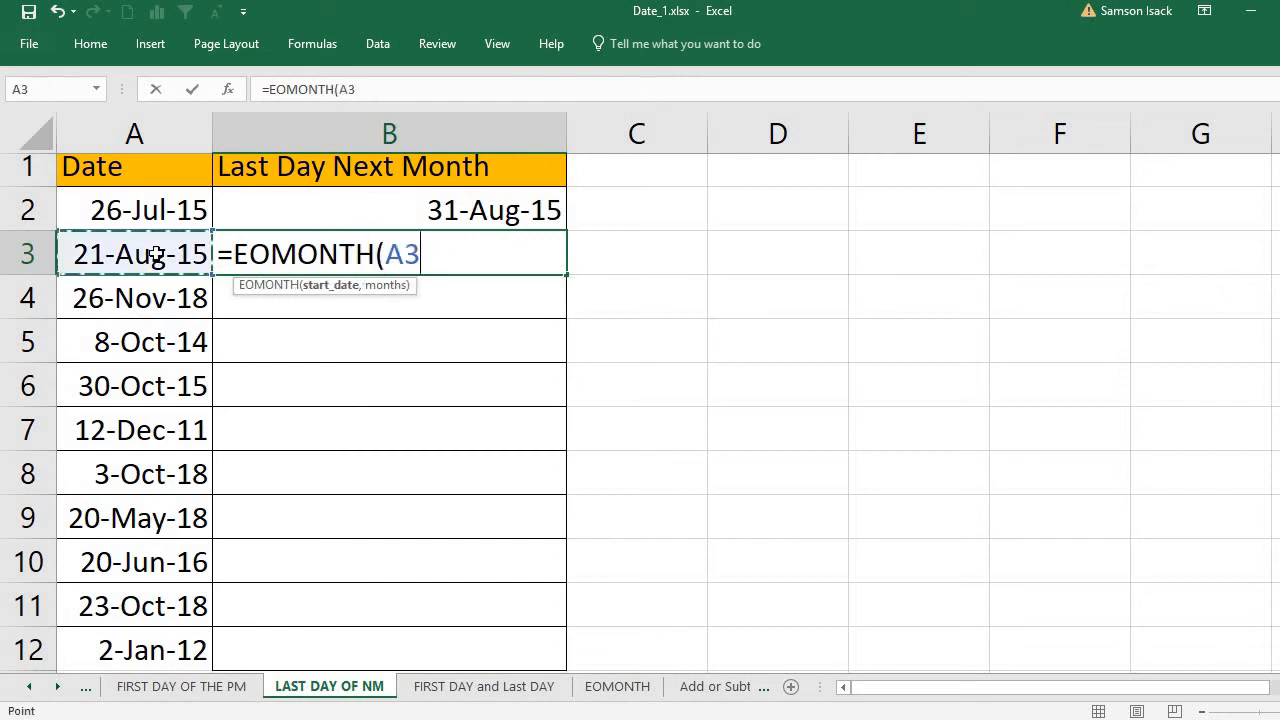
type(",")
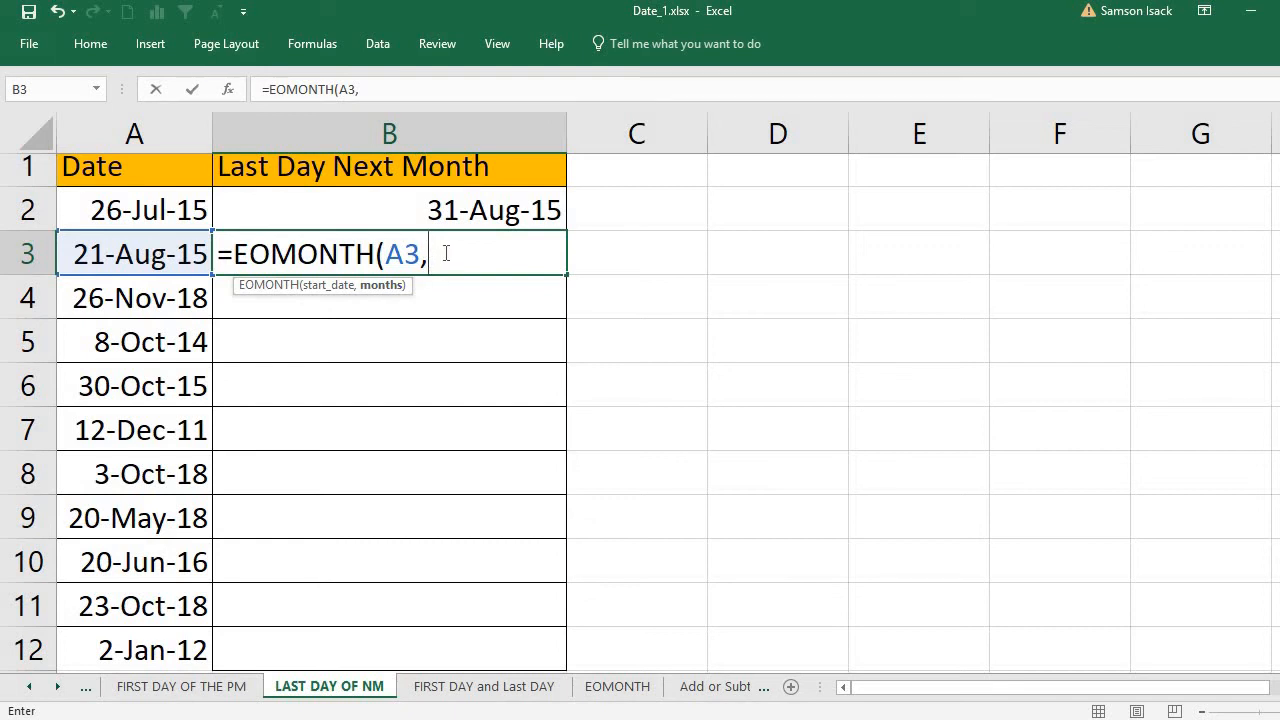
type("1)")
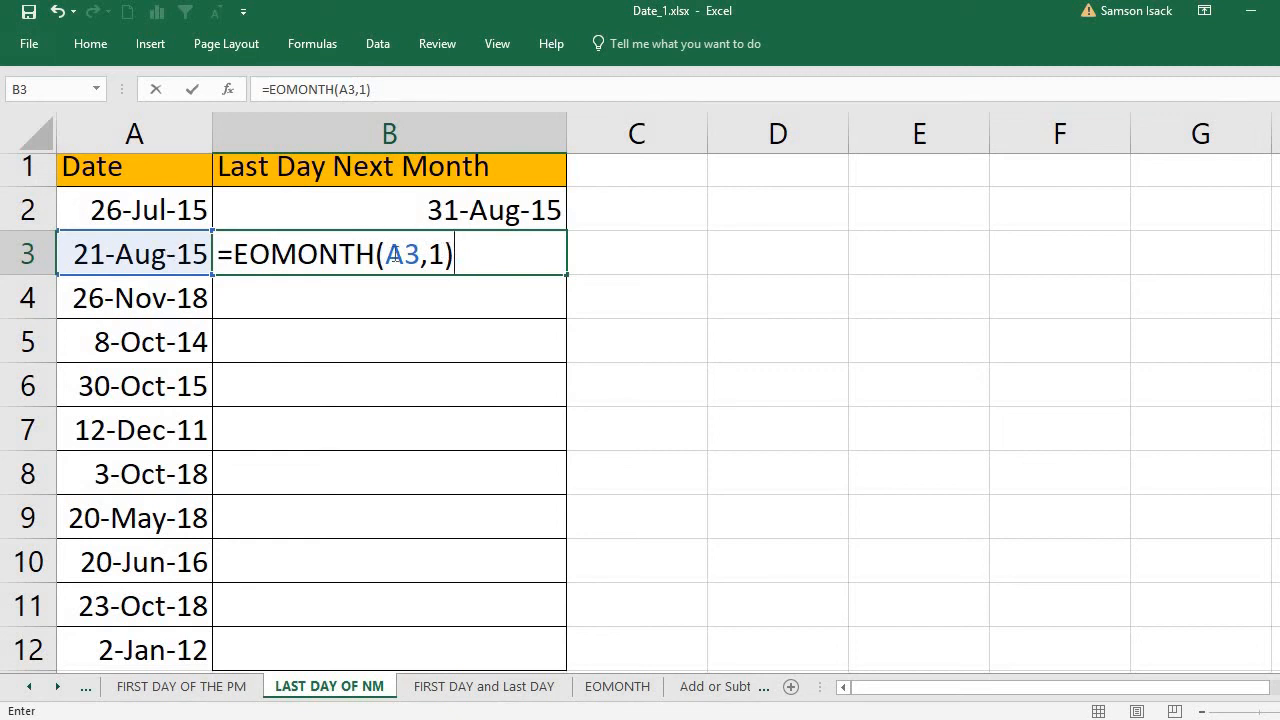
key("Return")
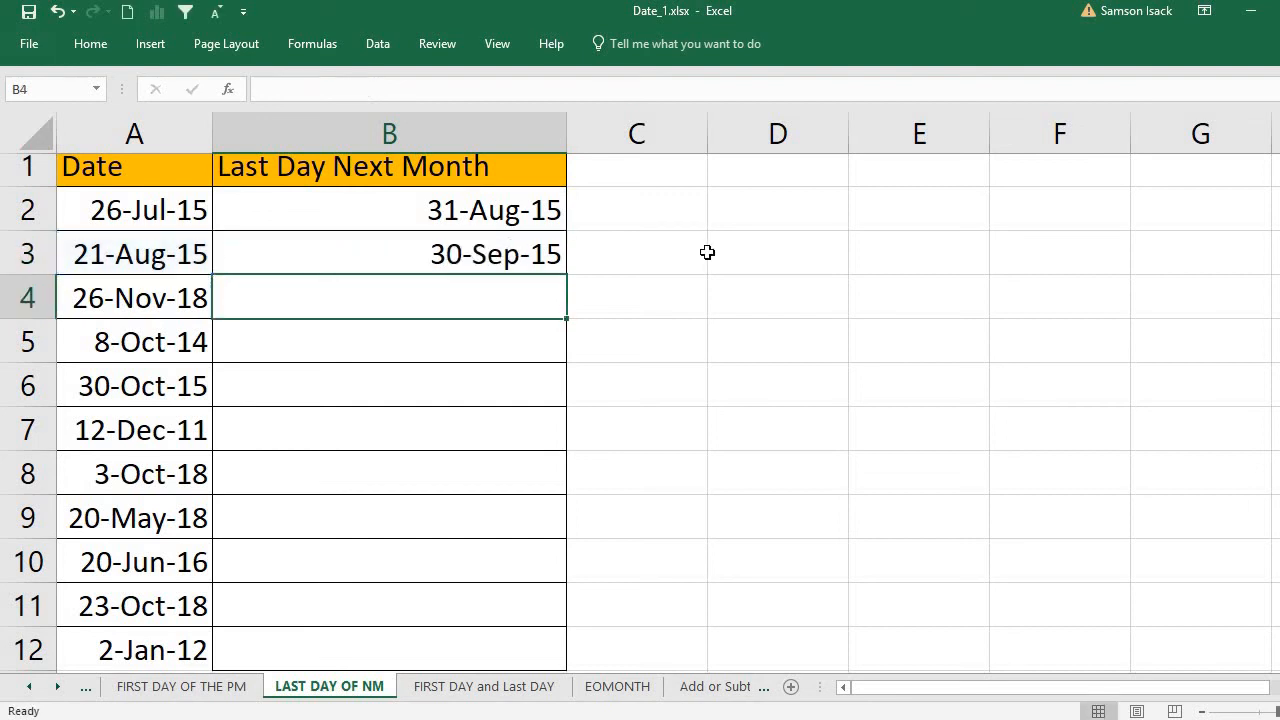
Fill the B3 formula down through B12, check the results against the dates in column A, and return to cell A1
left_click(540, 260)
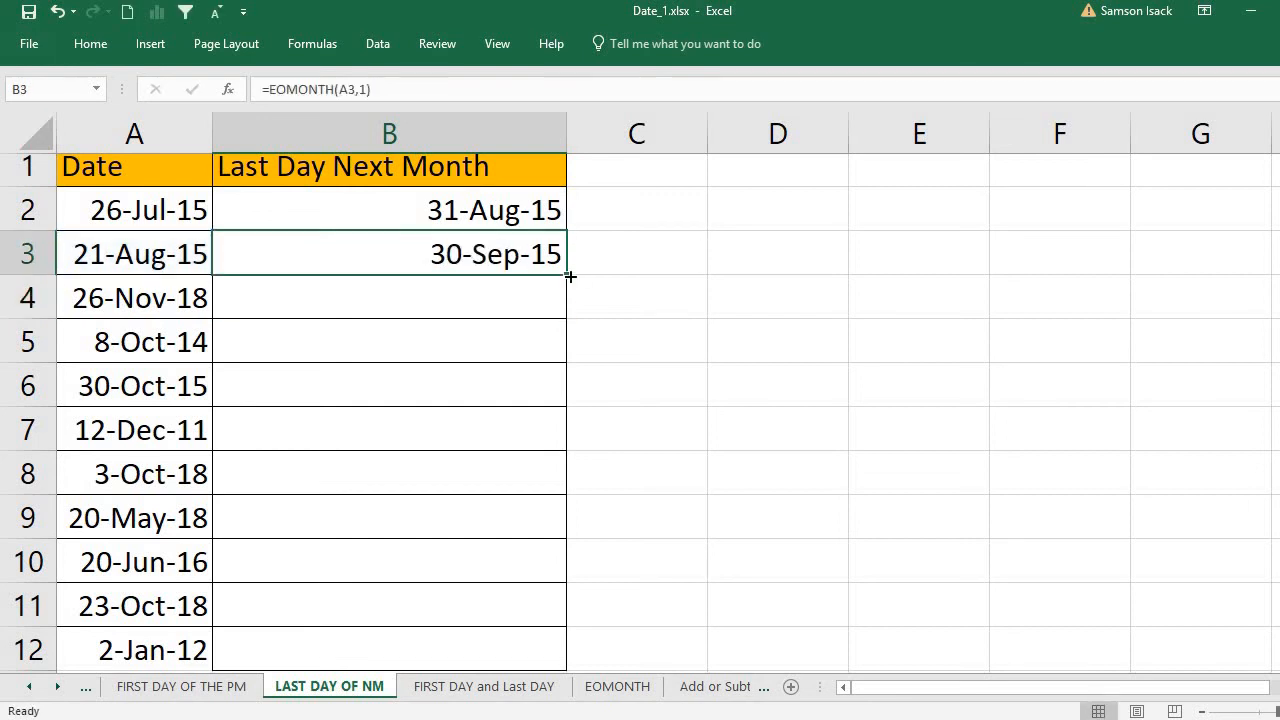
double_click(568, 274)
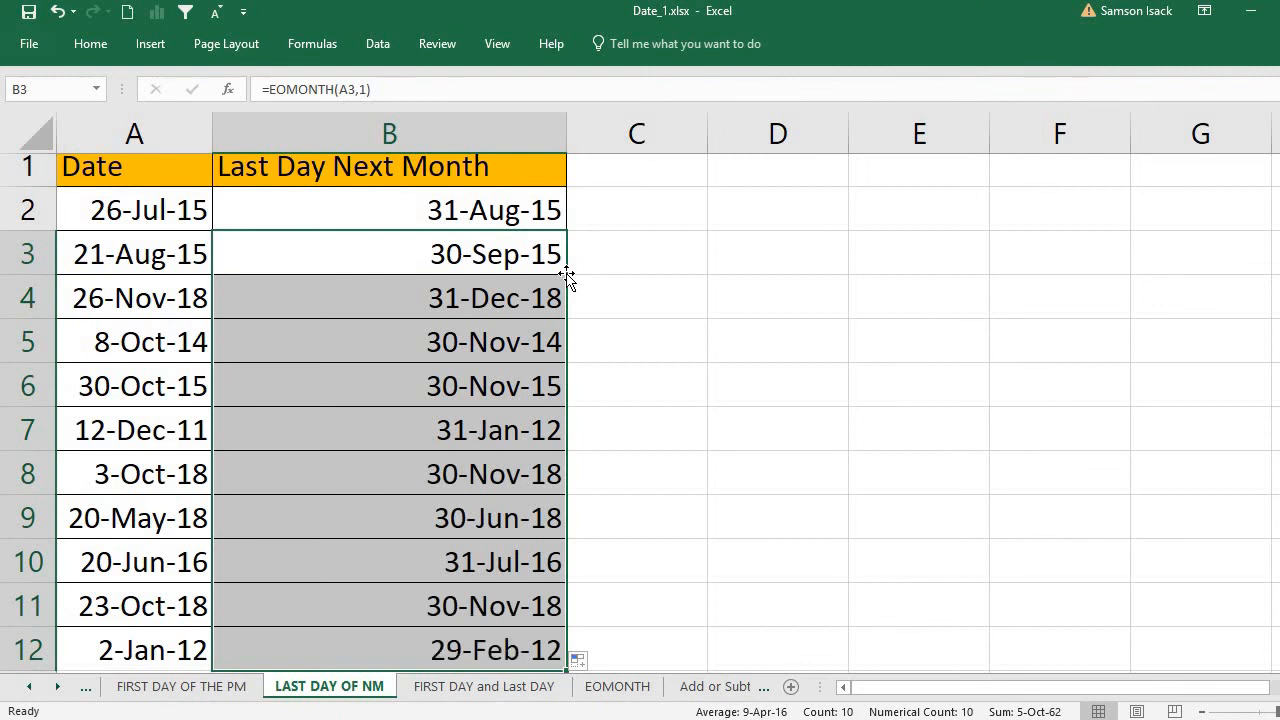
left_click(500, 296)
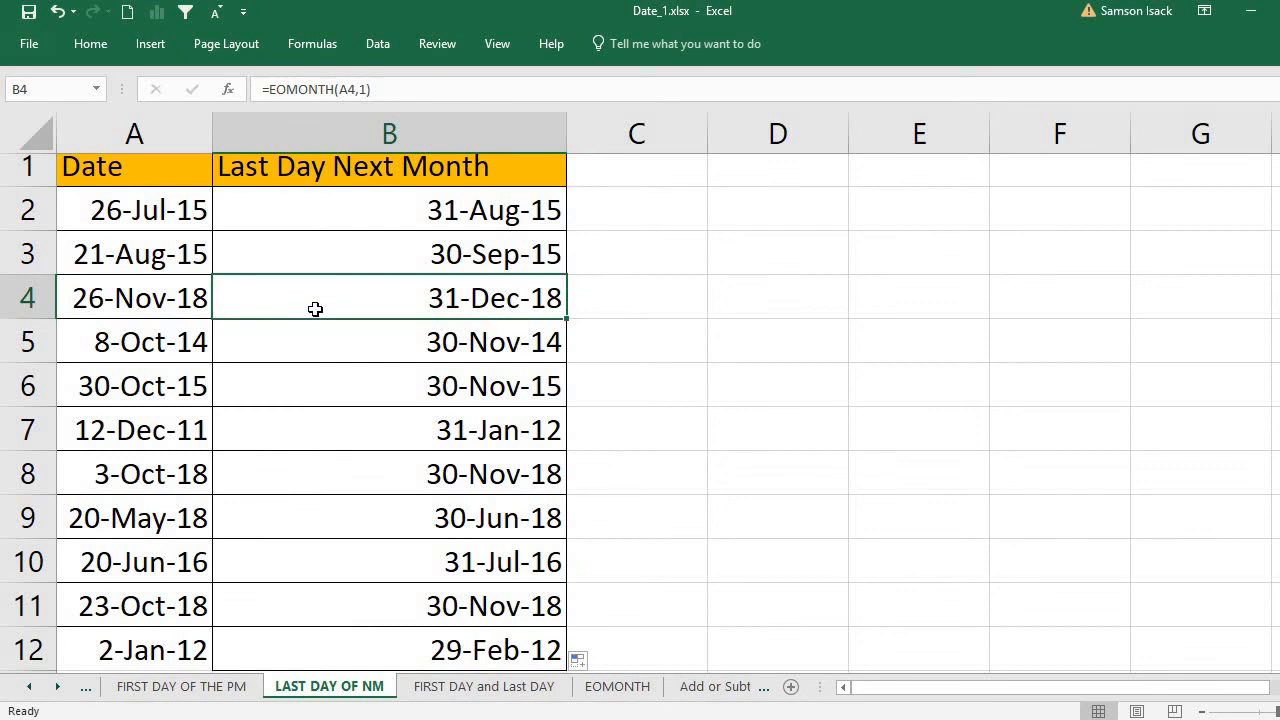
left_click(326, 341)
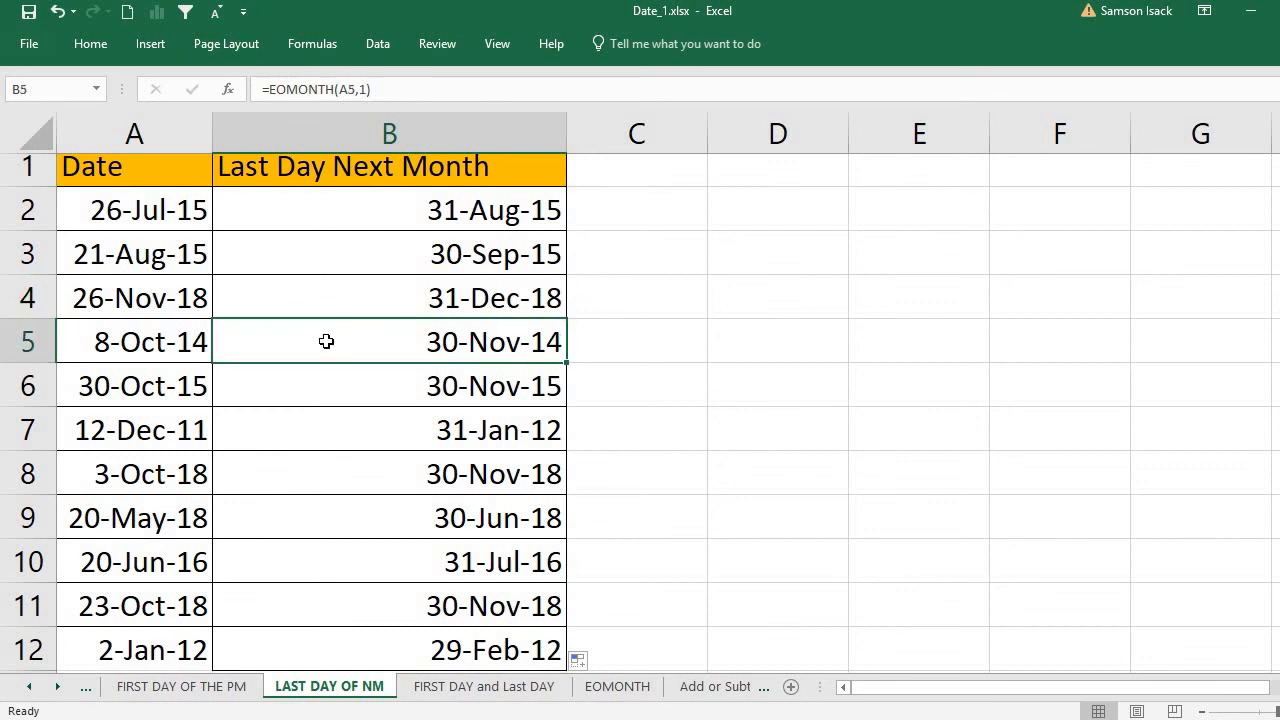
left_click(200, 345)
left_click(444, 352)
left_click(419, 392)
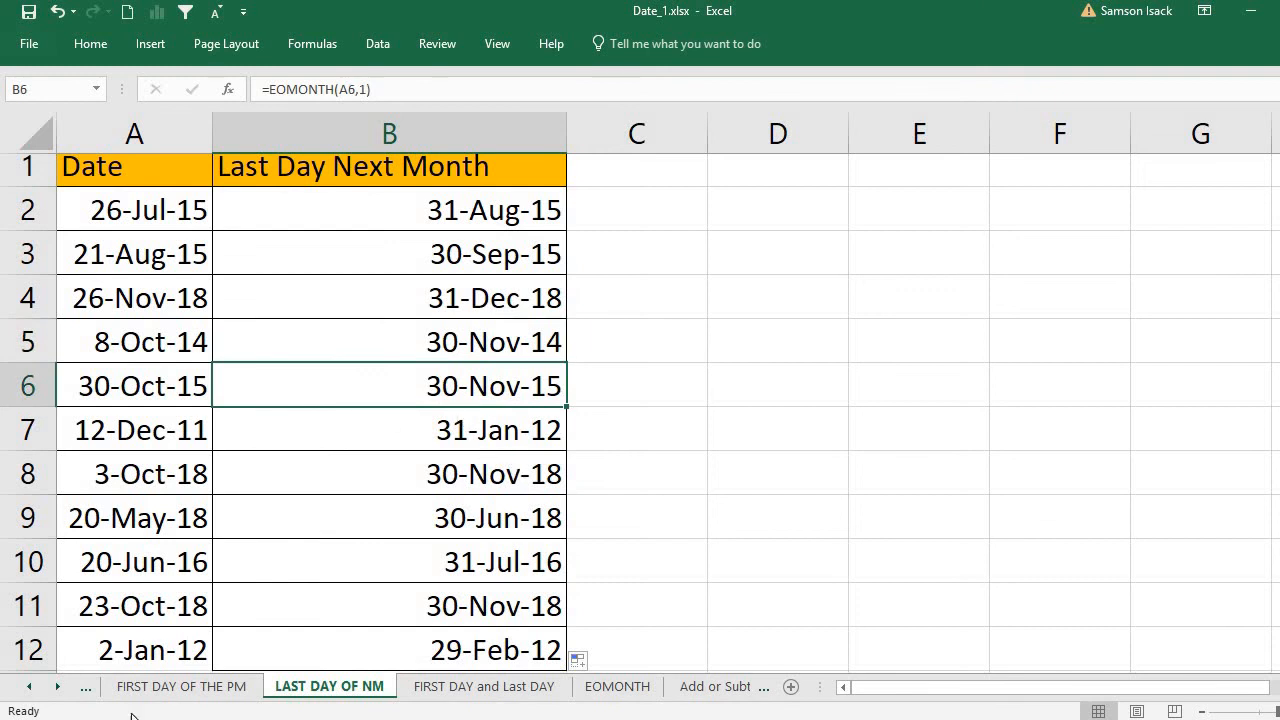
left_click(145, 651)
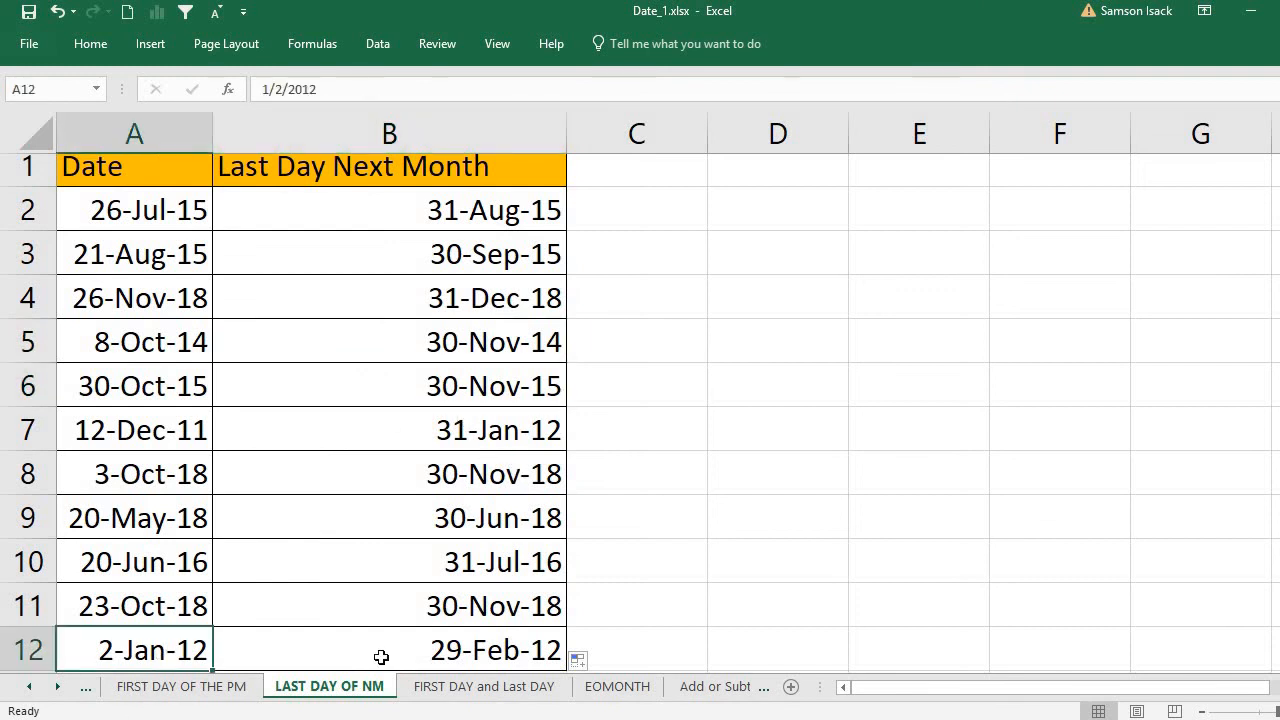
key("ctrl+Home")
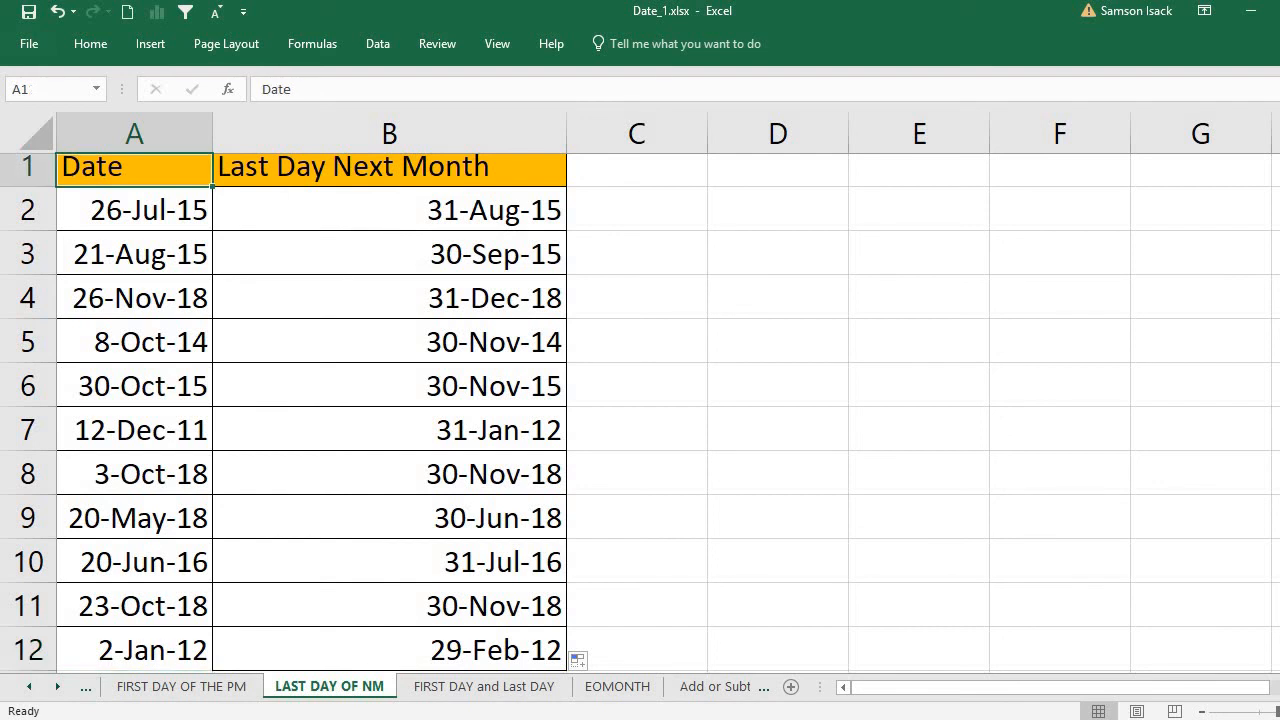